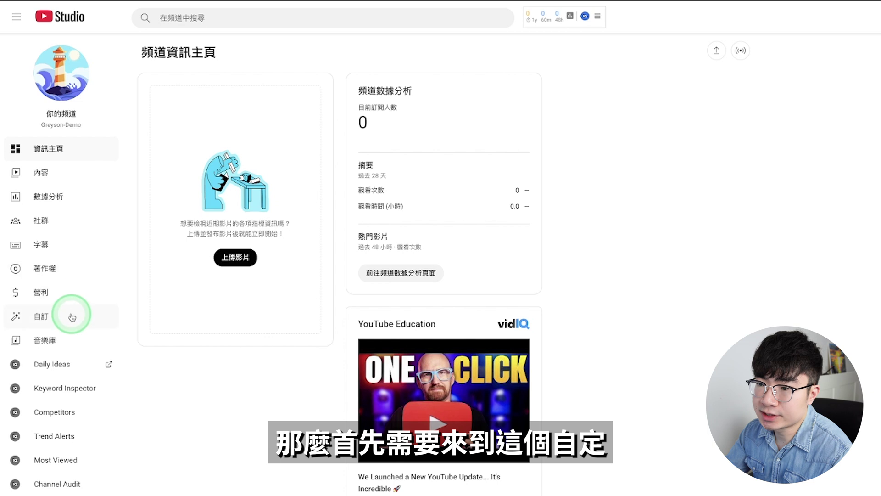
# - Upload a banner image on the channel customization page, check its visible areas per device, and accept the crop
pyautogui.click(71, 316)
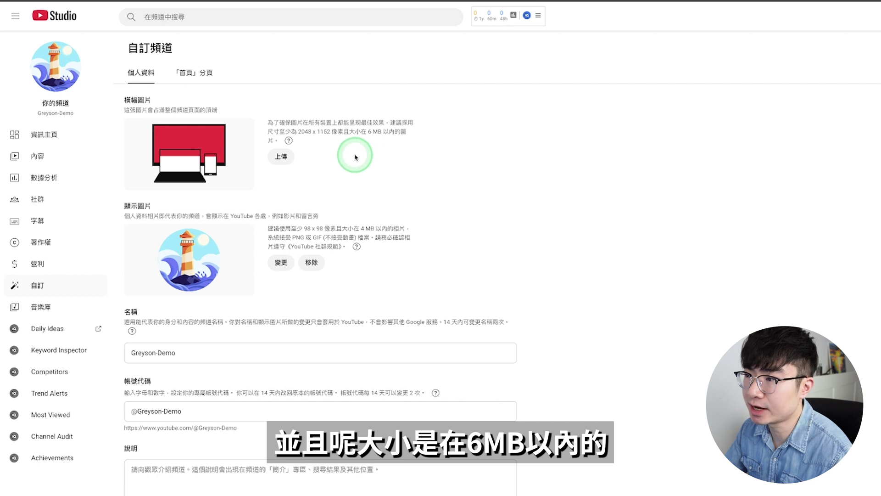
pyautogui.click(281, 157)
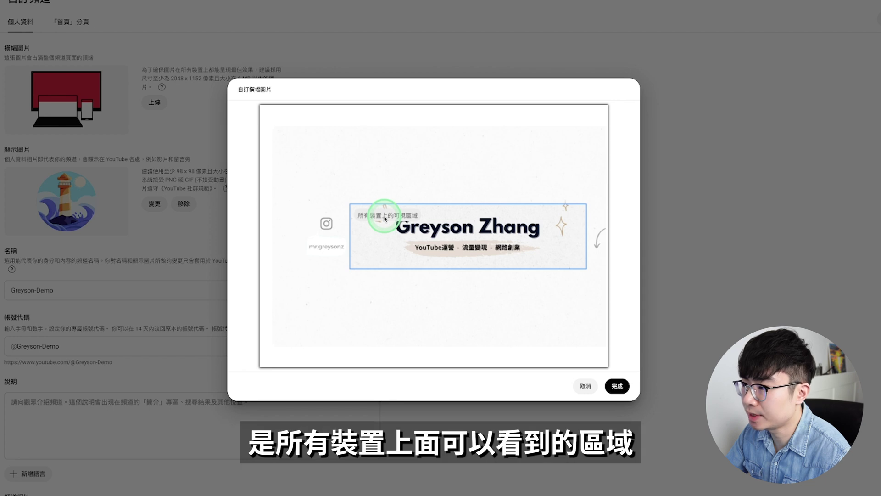
pyautogui.moveTo(298, 217)
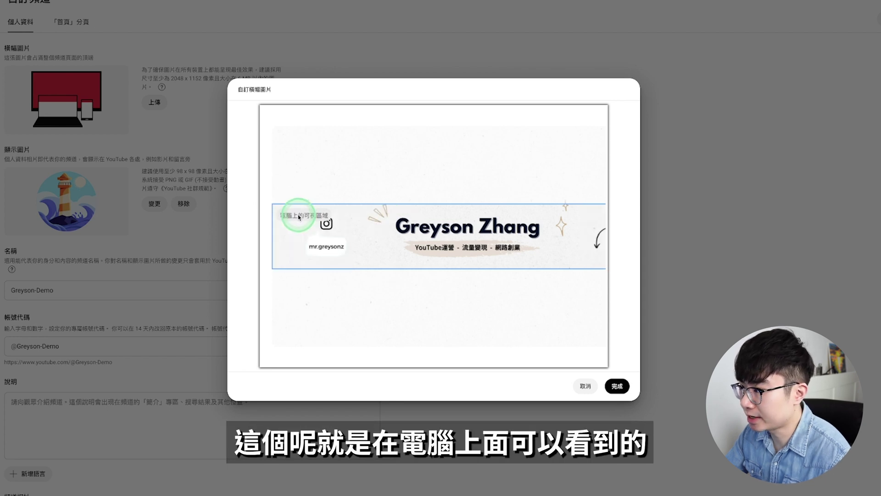
pyautogui.moveTo(297, 134)
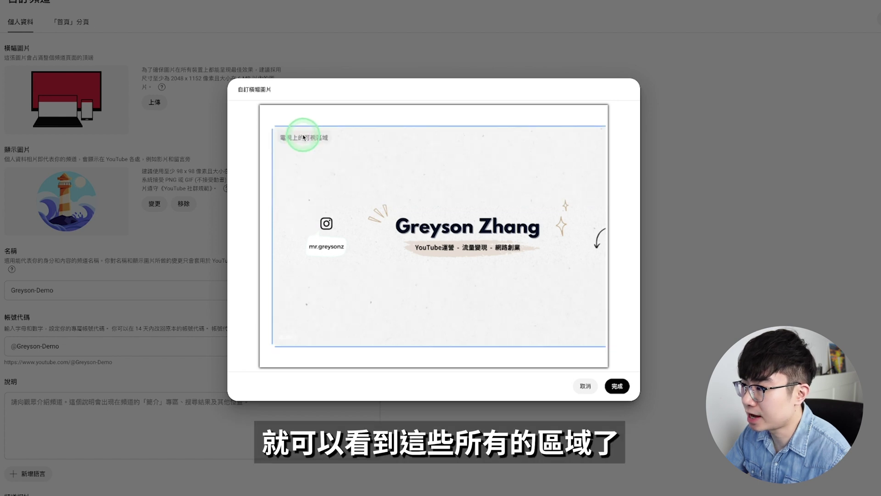
pyautogui.moveTo(398, 217)
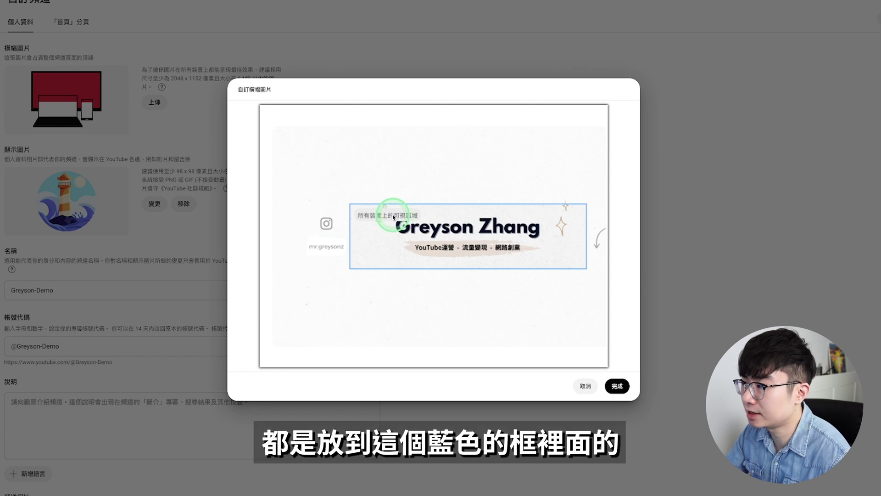
pyautogui.click(617, 386)
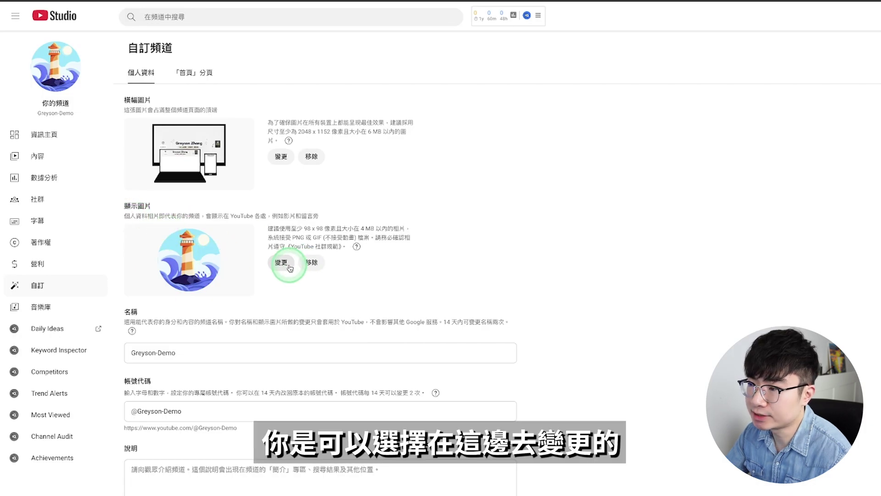
# - Fill in the channel description with a greeting and introduction to YouTube channel management, using the existing channel's description as reference
pyautogui.scroll(-3, 287, 270)
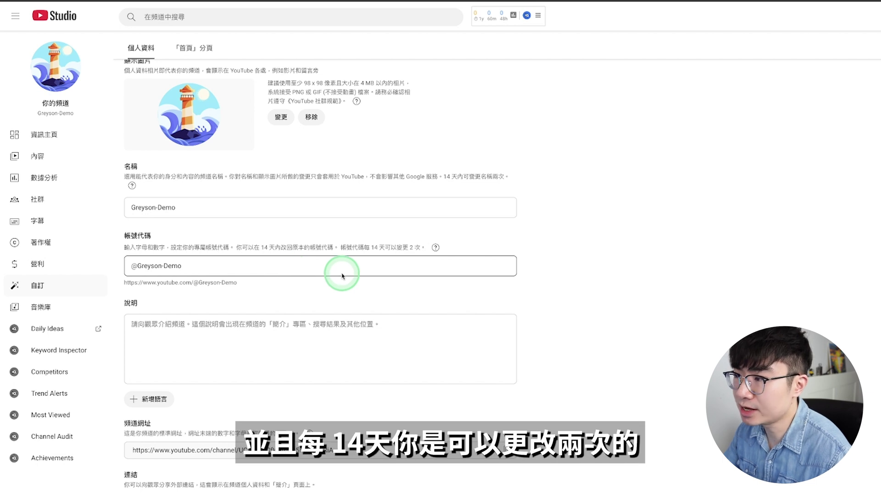
pyautogui.scroll(-1, 367, 274)
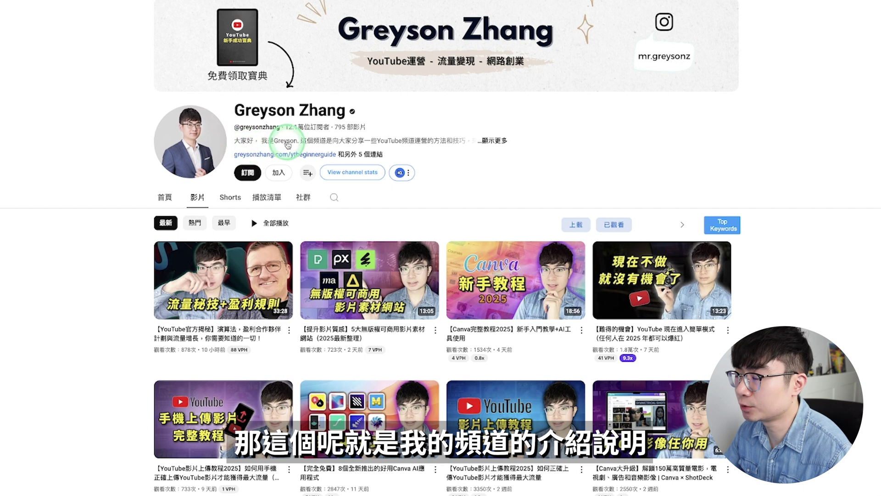
pyautogui.click(498, 142)
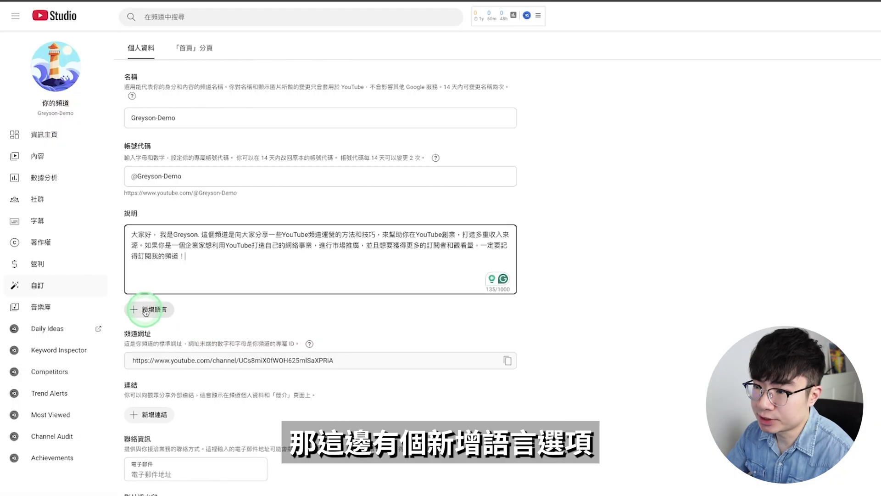
pyautogui.click(146, 310)
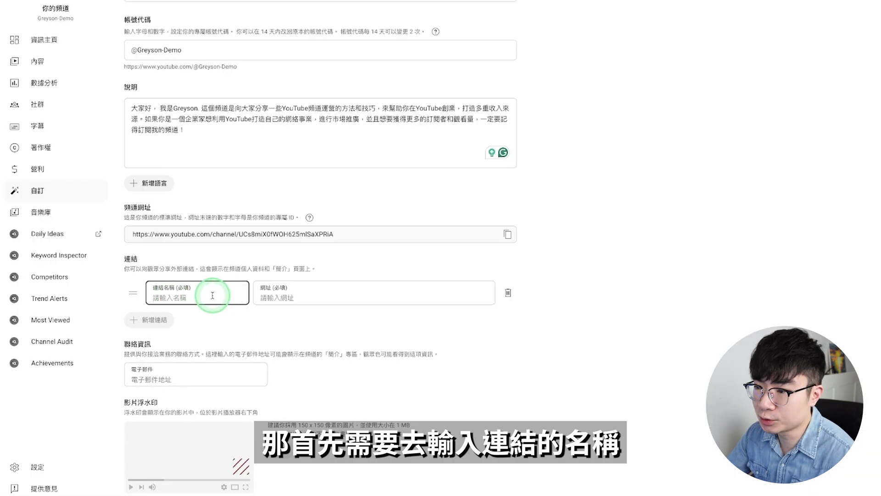
# - Add a channel link named Instagram with its profile URL and a second link named 加入最好的創作者社群 with the membership page URL
pyautogui.write('Instagram')
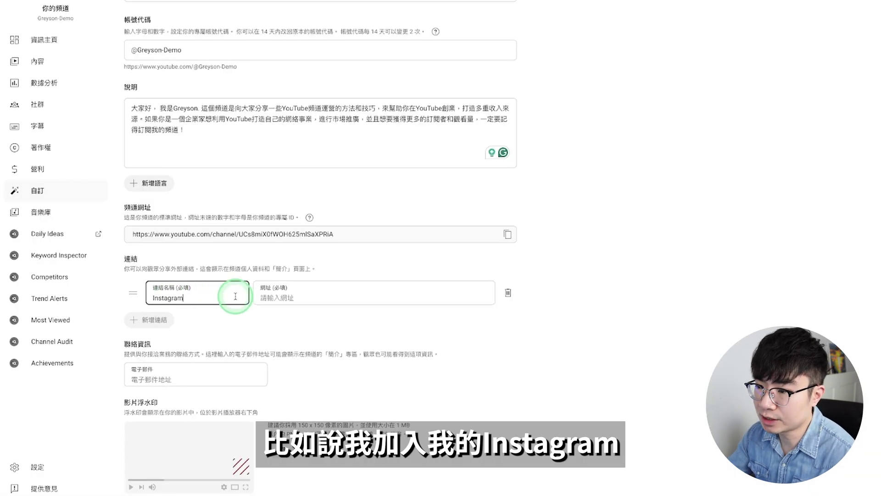
pyautogui.click(276, 295)
pyautogui.write('instagram.com/mr.greysonz')
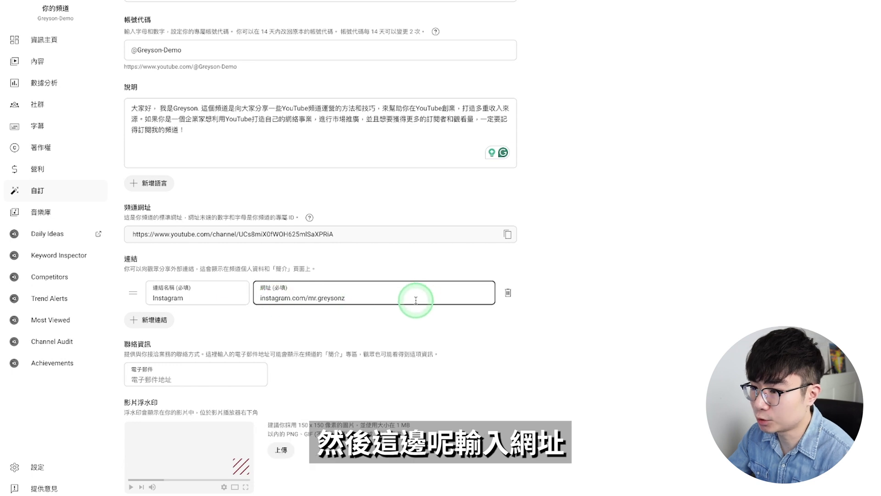
pyautogui.click(149, 320)
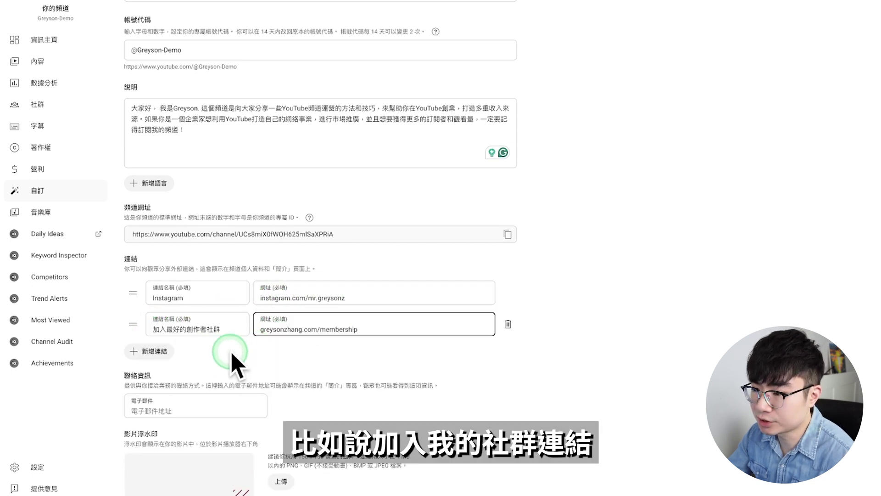
# - Enter the business contact e-mail, and add a 點擊訂閱 video watermark displayed throughout the entire video
pyautogui.scroll(-3, 235, 354)
pyautogui.click(130, 246)
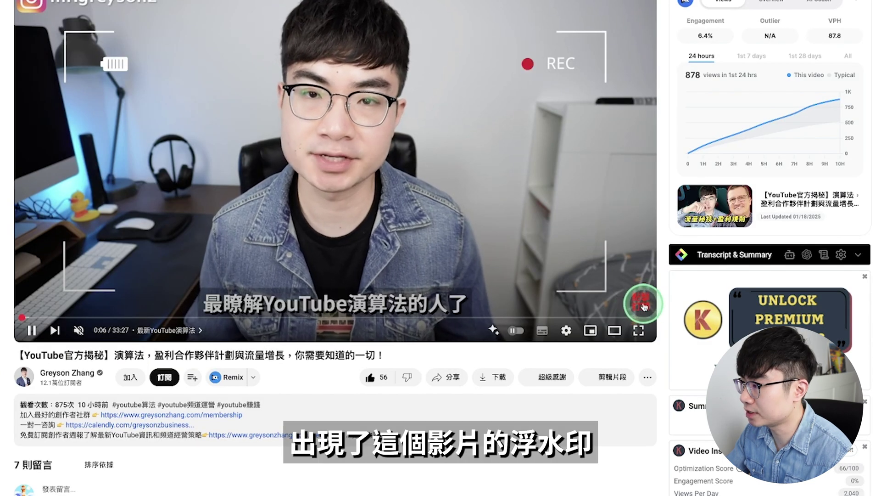
pyautogui.moveTo(642, 302)
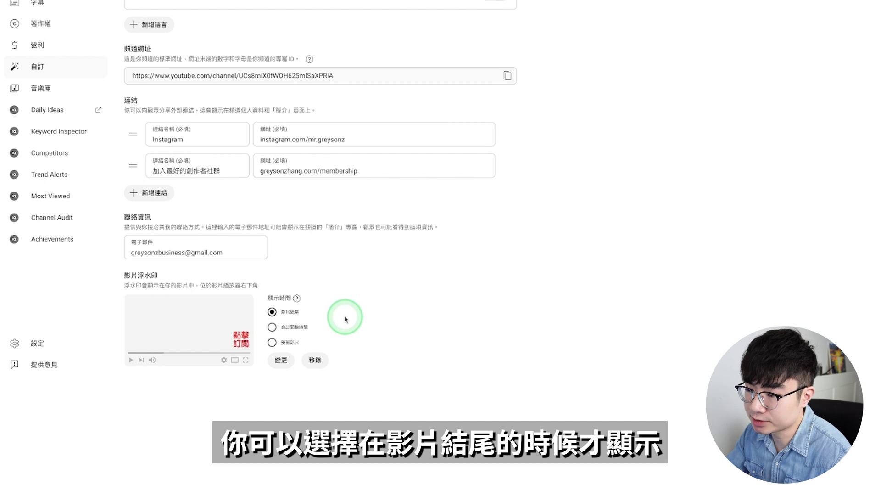
pyautogui.click(321, 342)
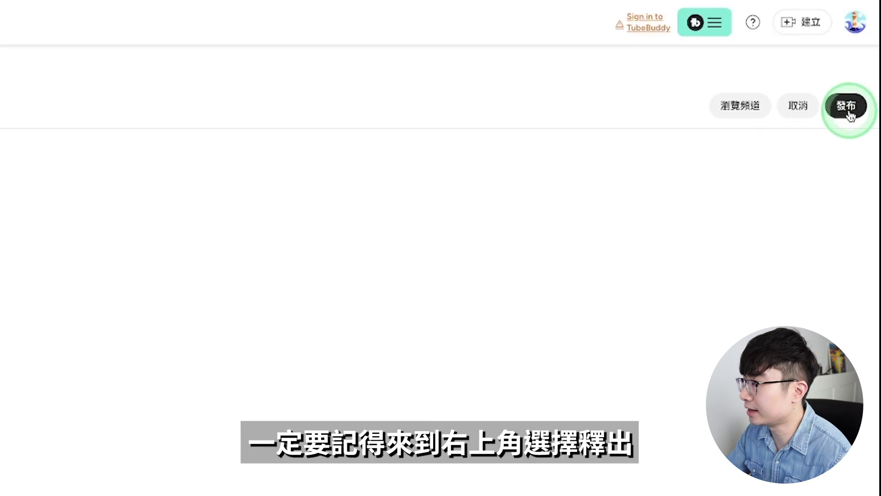
# - Publish the channel changes and review the full introduction, links and details on the public channel page
pyautogui.click(849, 107)
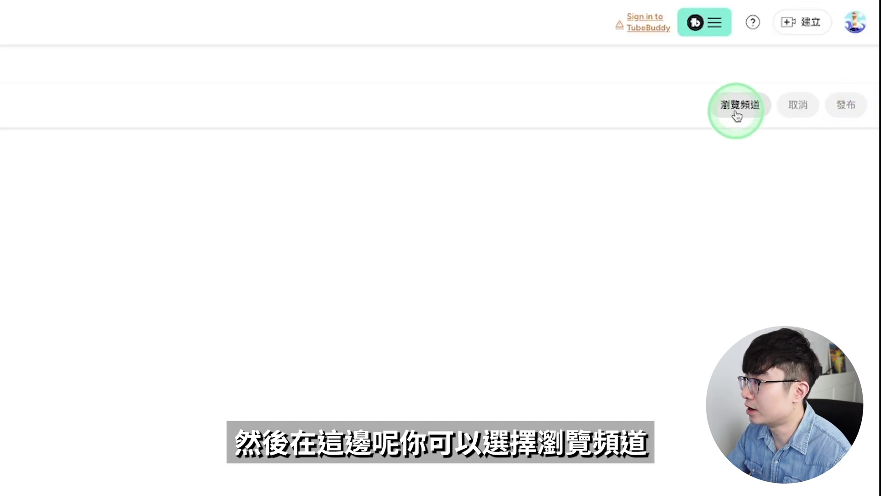
pyautogui.click(749, 112)
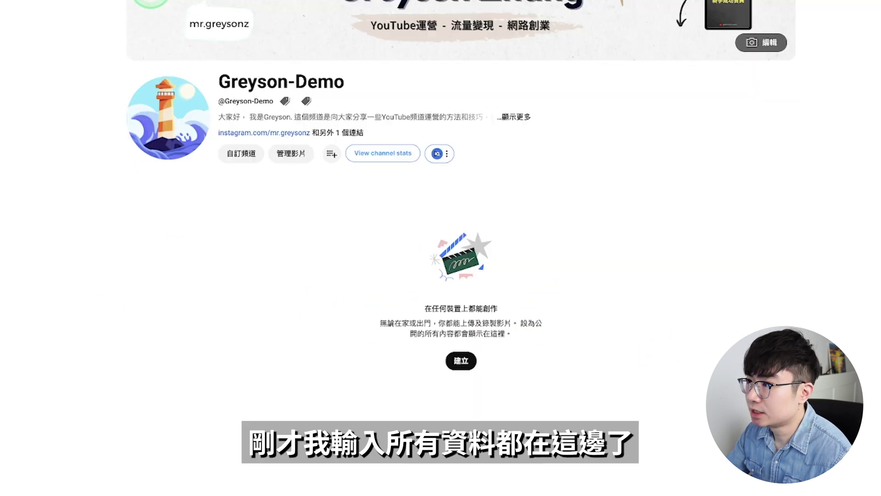
pyautogui.click(513, 117)
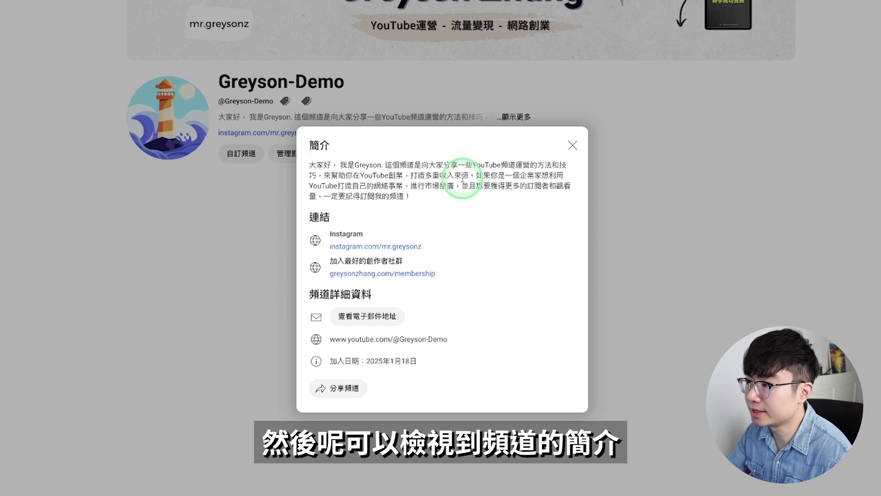
pyautogui.click(394, 316)
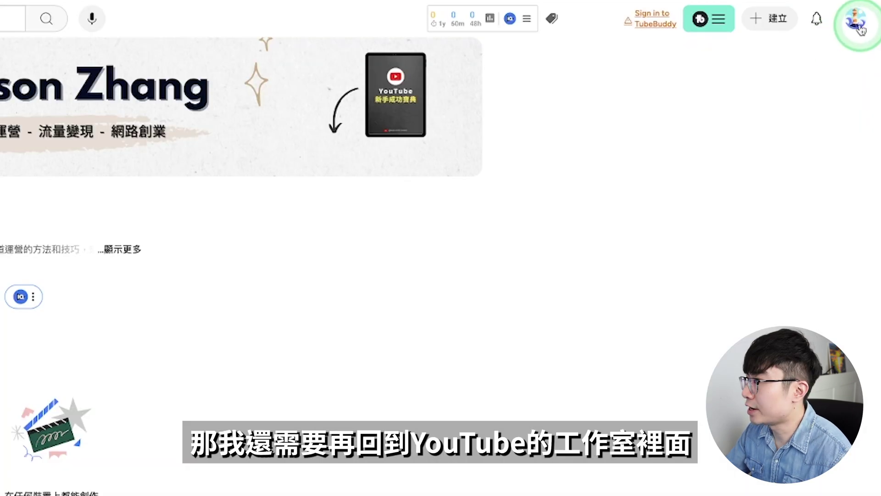
# - Return to YouTube Studio and look through the content, analytics and community pages and the home tab layout customization
pyautogui.click(856, 19)
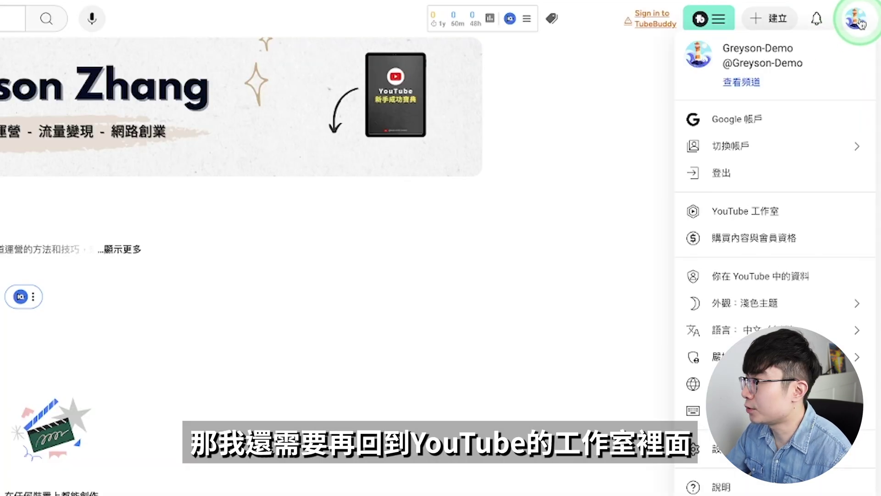
pyautogui.click(807, 221)
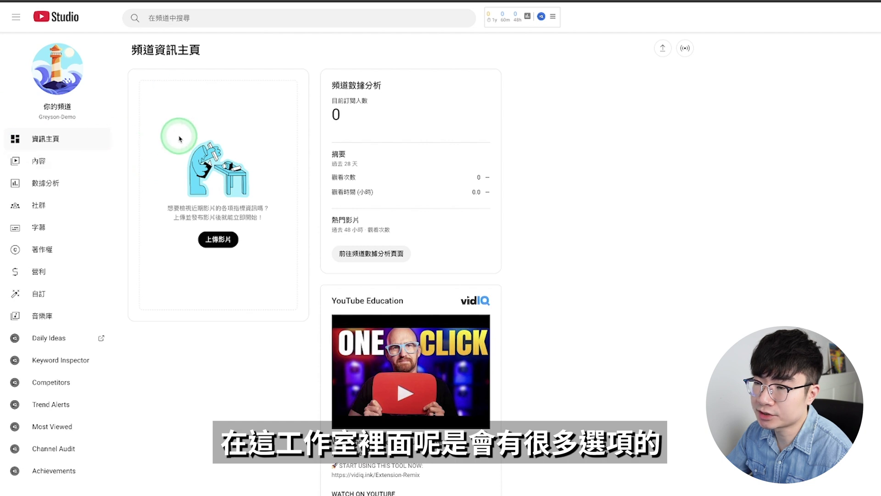
pyautogui.click(88, 160)
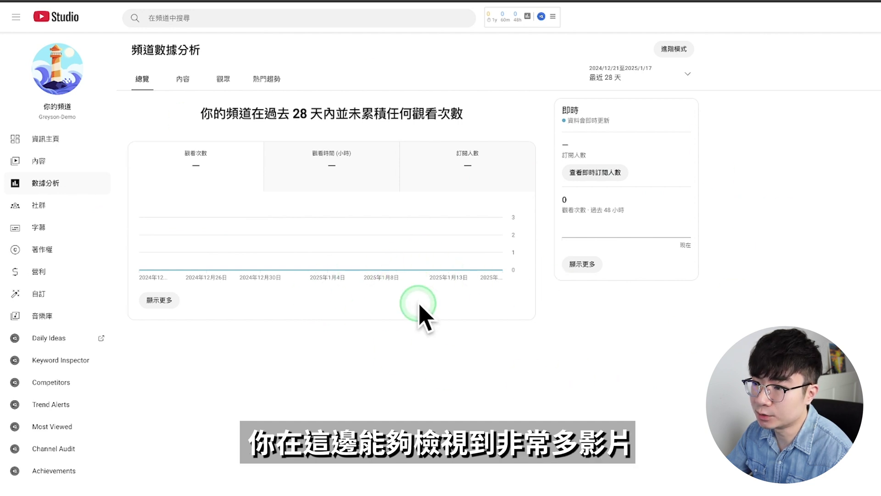
pyautogui.click(40, 206)
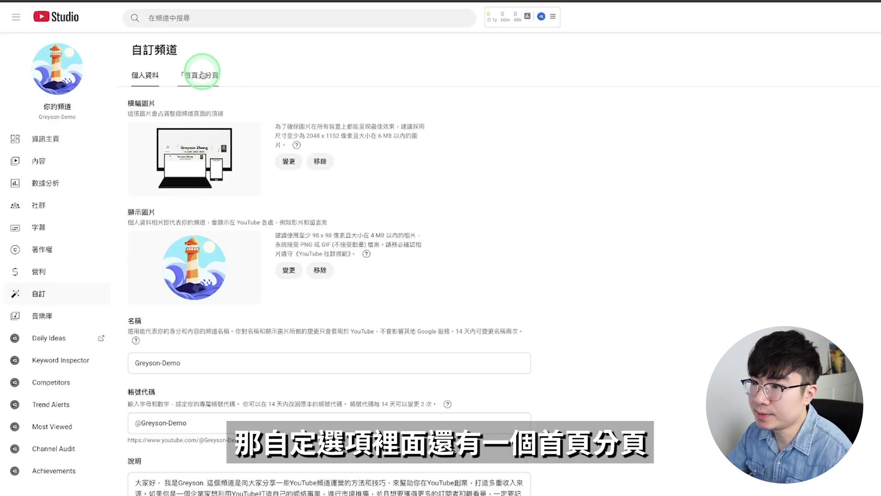
pyautogui.click(204, 85)
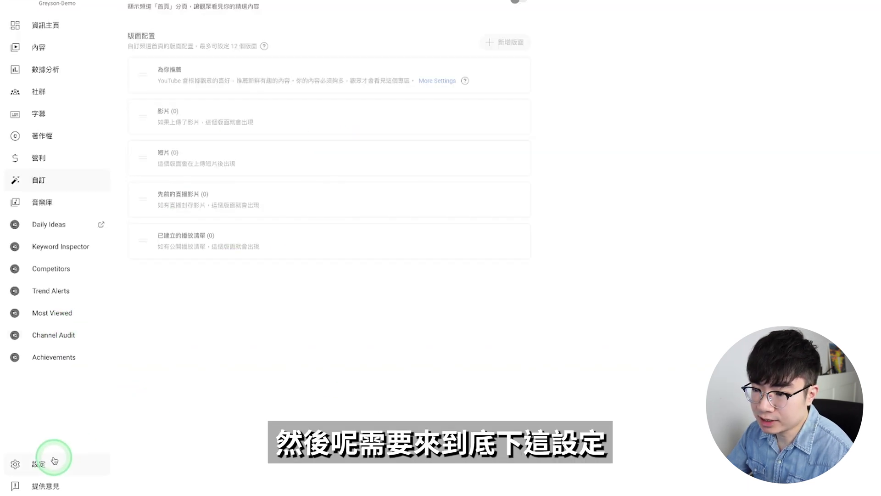
# - Add the channel keyword youtube頻道運營 in the channel's basic information settings
pyautogui.click(69, 467)
pyautogui.click(293, 183)
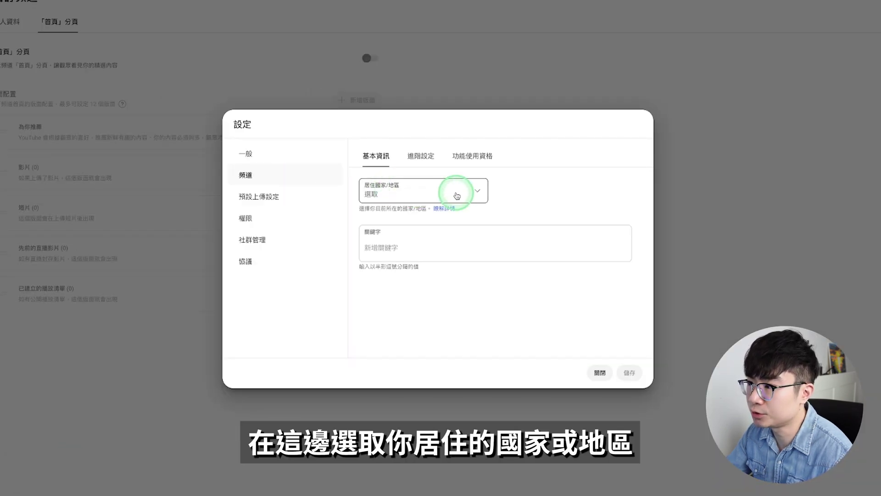
pyautogui.click(422, 246)
pyautogui.write('youtube頻道運營')
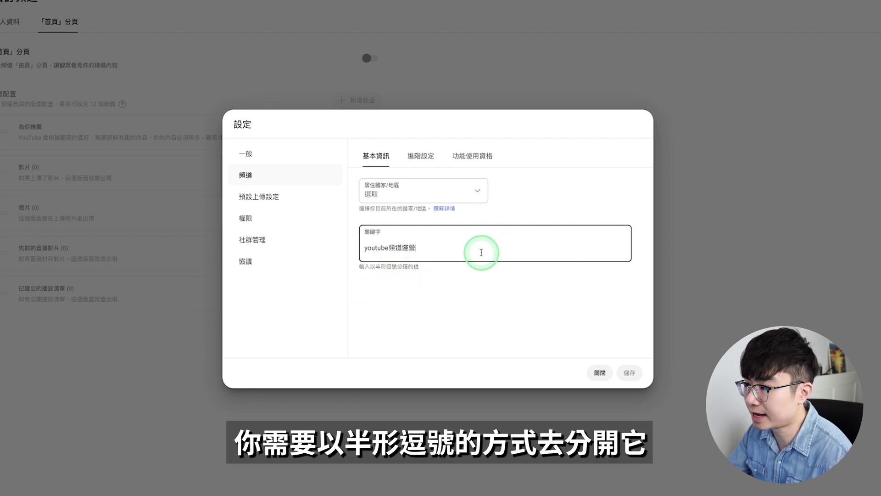
pyautogui.write(',')
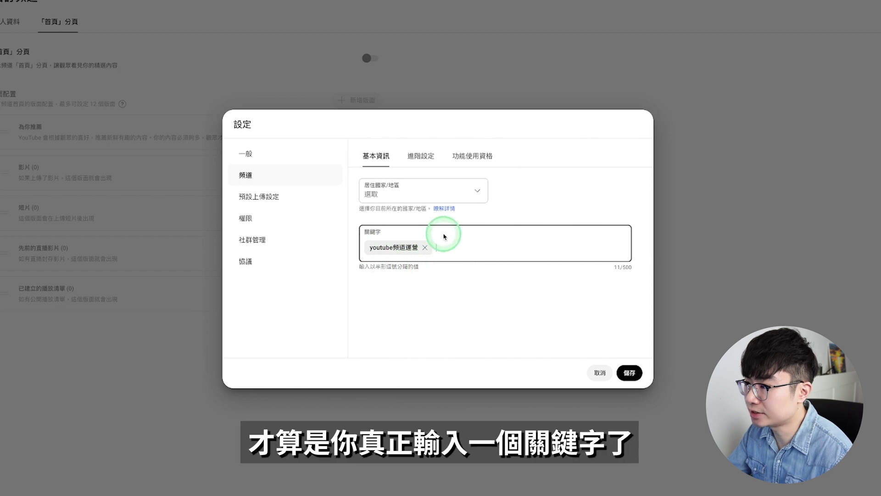
# - Examine the channel's audience options and the eligibility requirements for standard, intermediate and advanced features
pyautogui.click(427, 158)
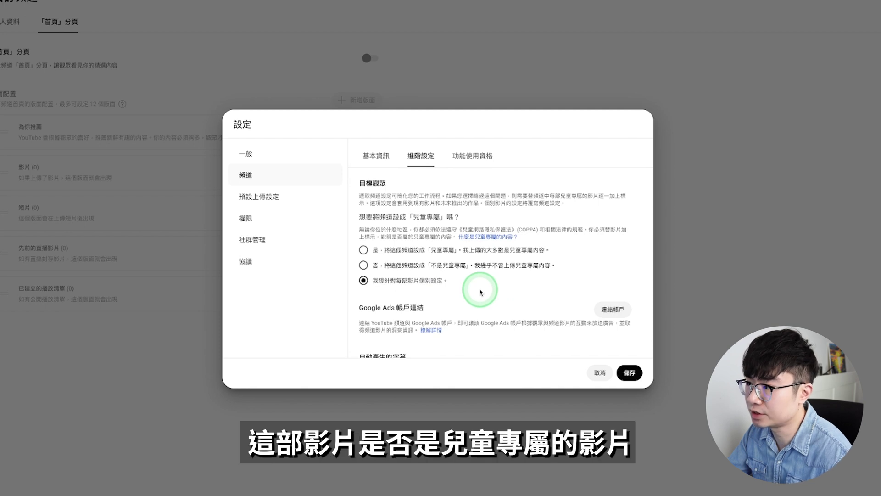
pyautogui.click(472, 156)
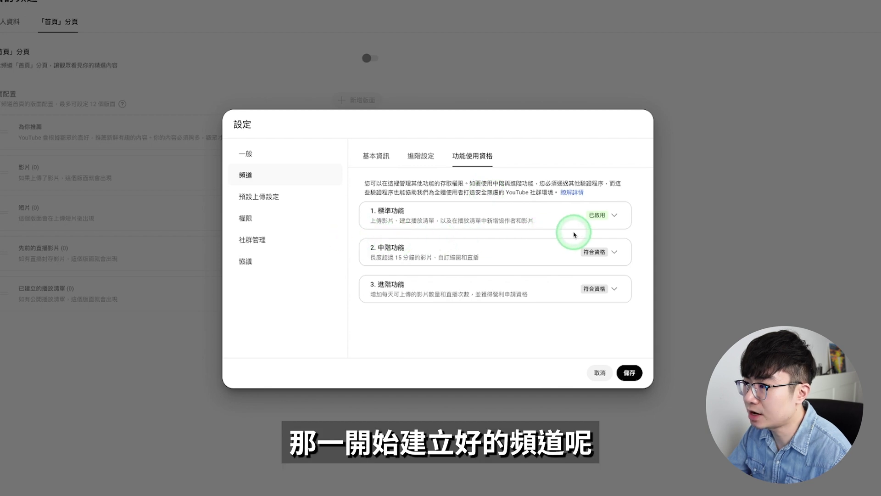
pyautogui.click(450, 229)
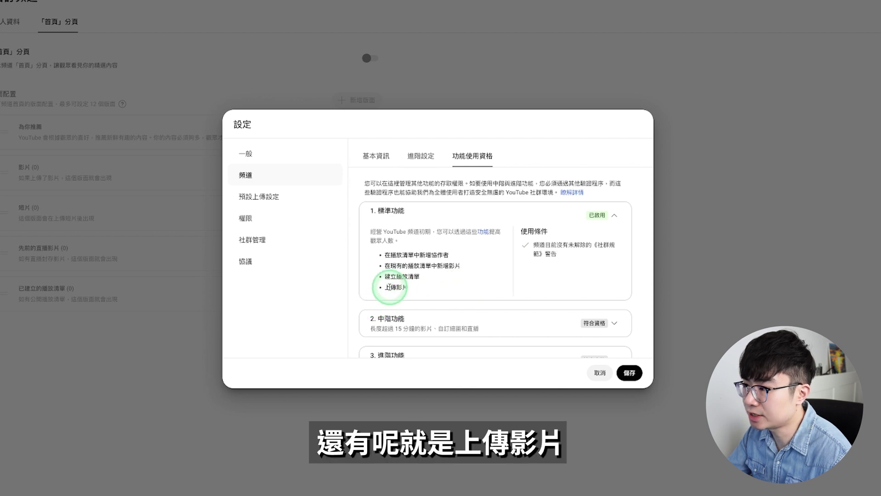
pyautogui.scroll(-1, 399, 291)
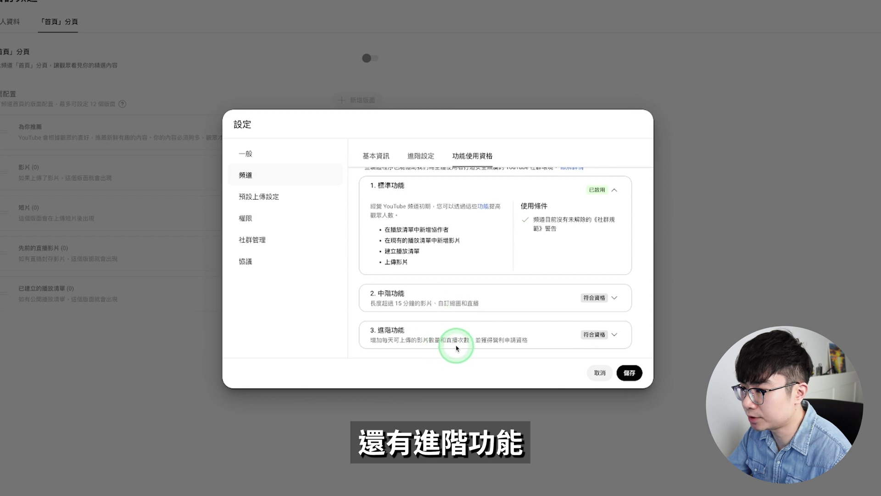
pyautogui.click(606, 301)
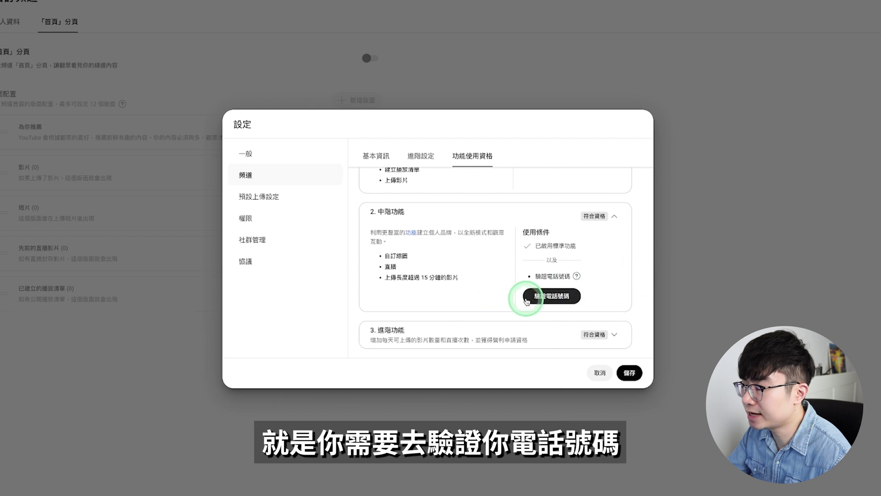
pyautogui.click(594, 329)
pyautogui.scroll(-3, 505, 275)
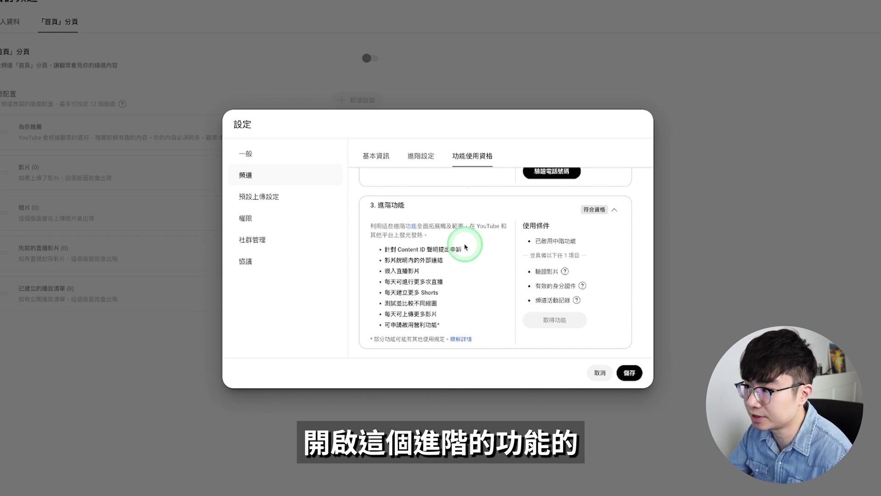
# - Open the default upload settings and examine the links and resources listed in an existing video's description as an example
pyautogui.click(303, 188)
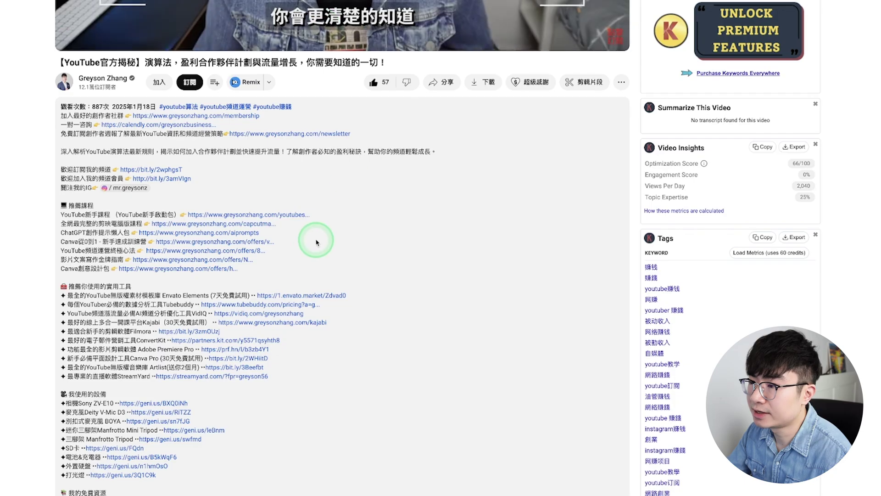
pyautogui.scroll(-2, 312, 236)
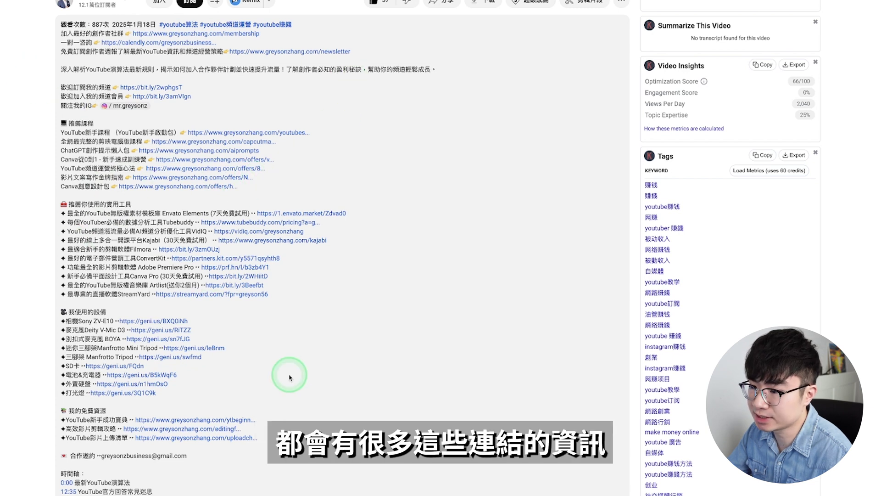
pyautogui.scroll(-1, 86, 98)
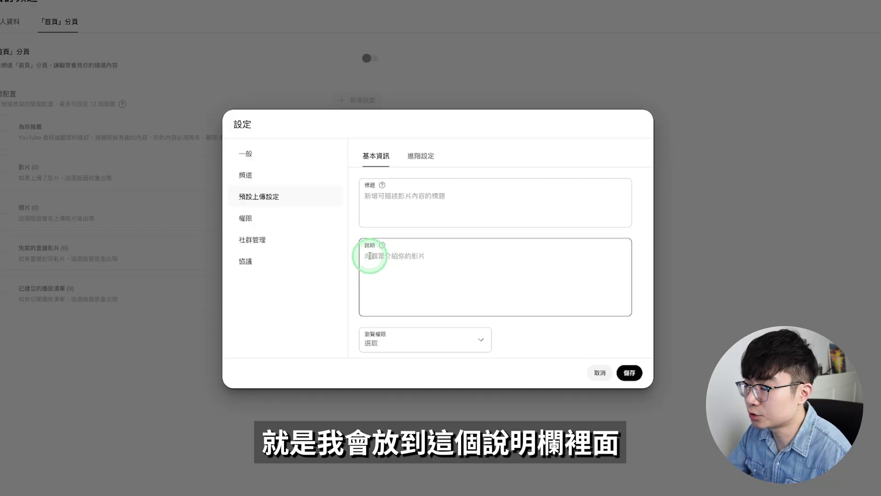
# - Set the default upload visibility to 私人 and select the default tags field in the basic information settings
pyautogui.scroll(-1, 505, 294)
pyautogui.click(445, 282)
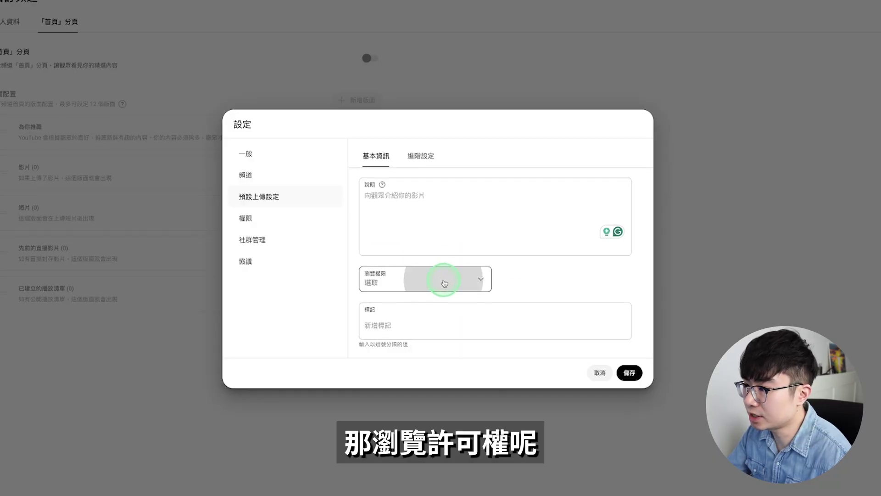
pyautogui.click(424, 291)
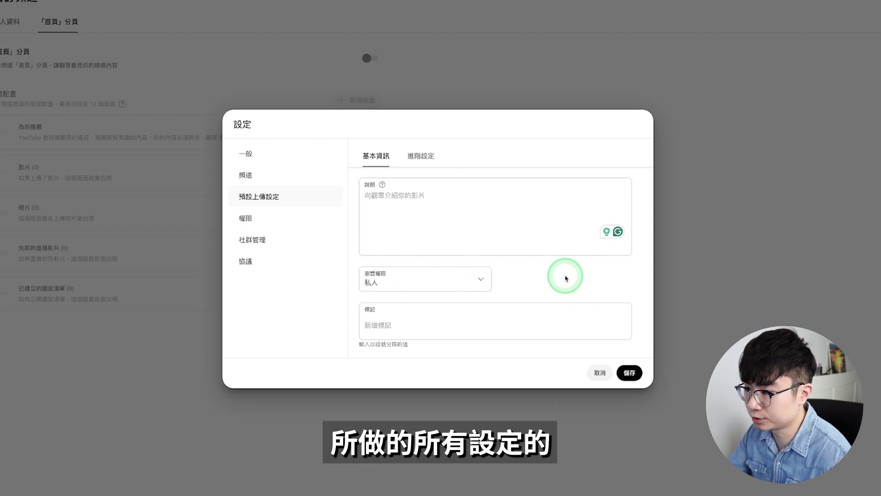
pyautogui.click(362, 318)
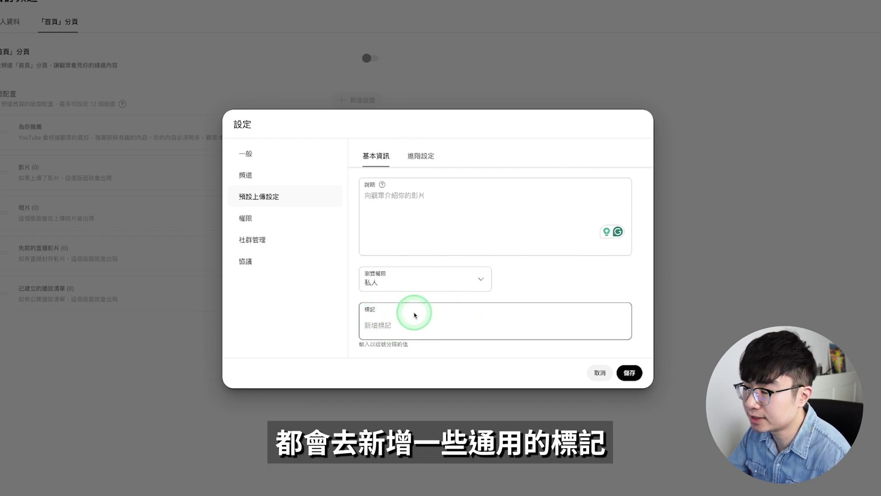
# - Examine the license and category options in the advanced upload defaults, leaving 標準 YouTube 授權 and 無 selected
pyautogui.click(421, 155)
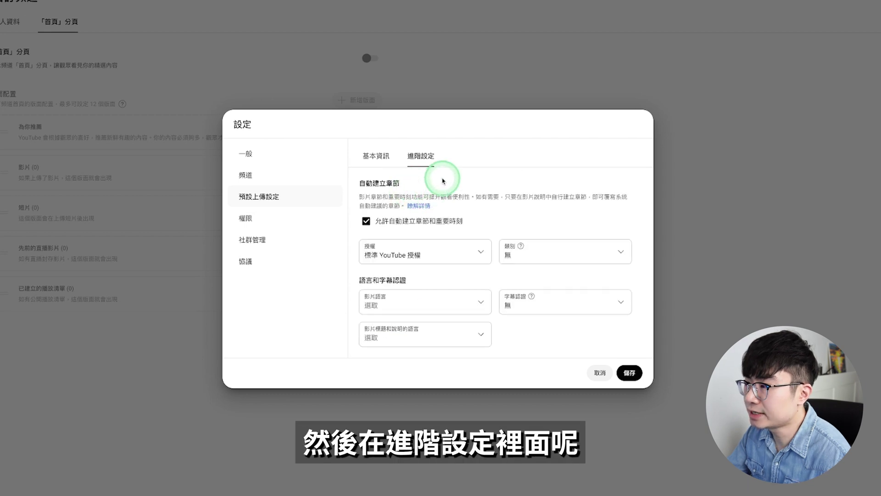
pyautogui.scroll(-1, 505, 198)
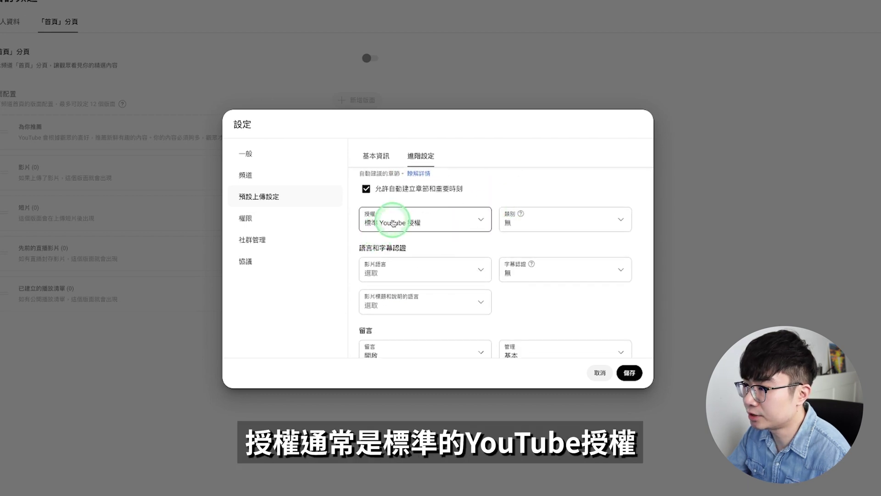
pyautogui.click(472, 225)
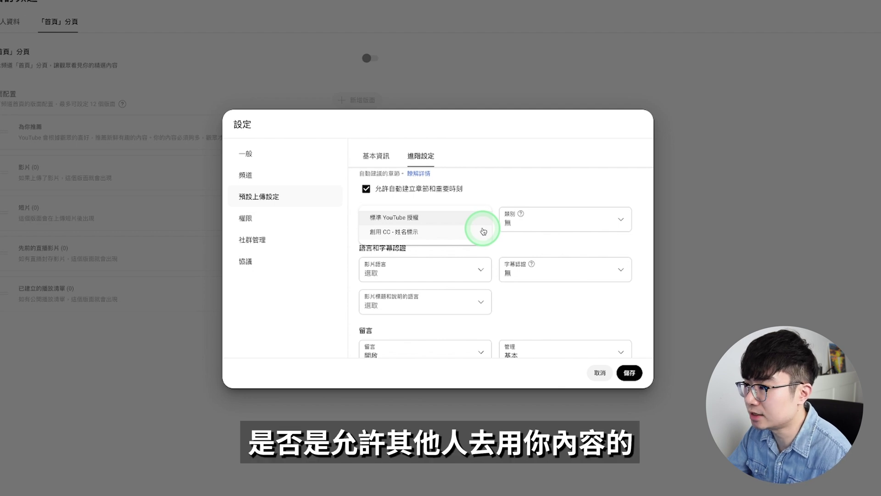
pyautogui.click(509, 201)
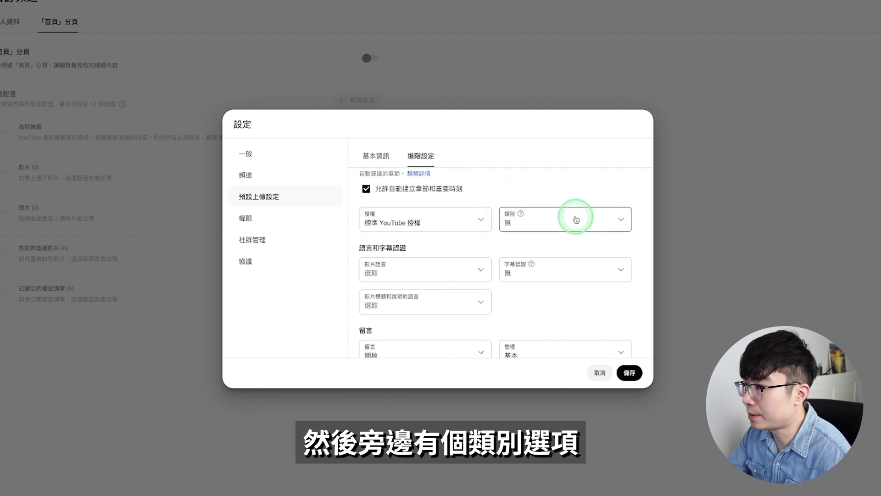
pyautogui.click(602, 223)
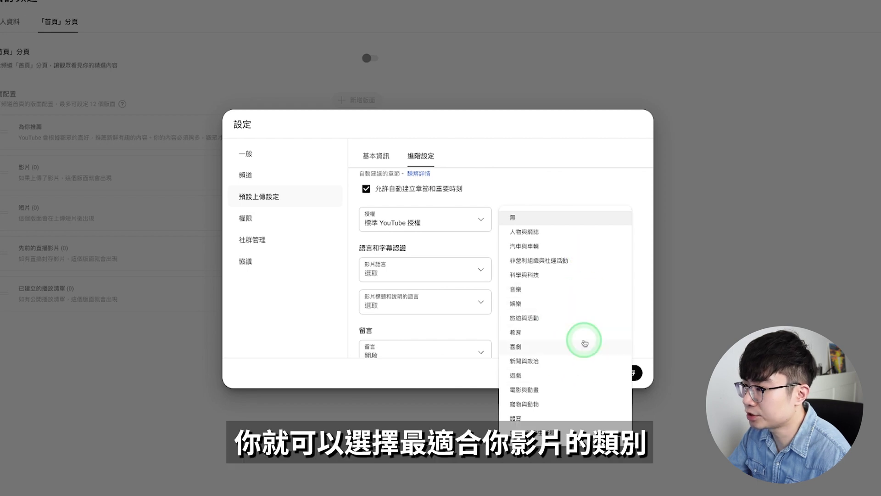
pyautogui.click(387, 250)
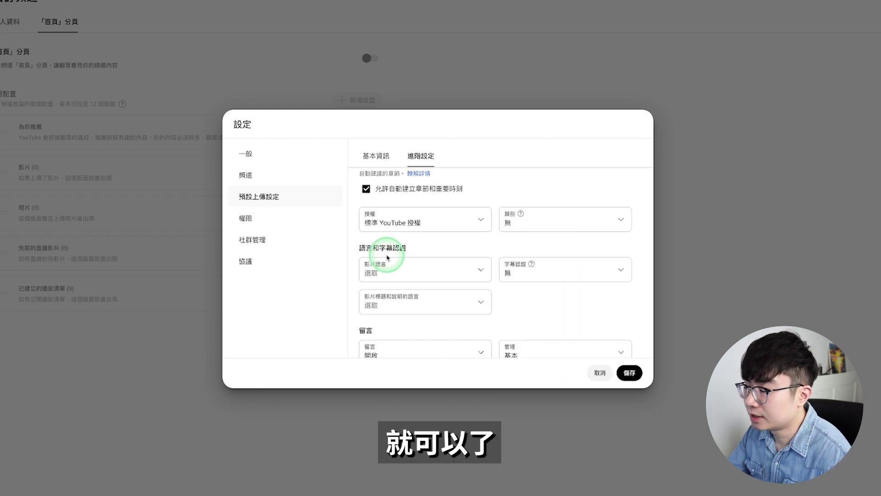
# - Set the default video language to 中文（繁體） and the caption certification to 無
pyautogui.click(475, 269)
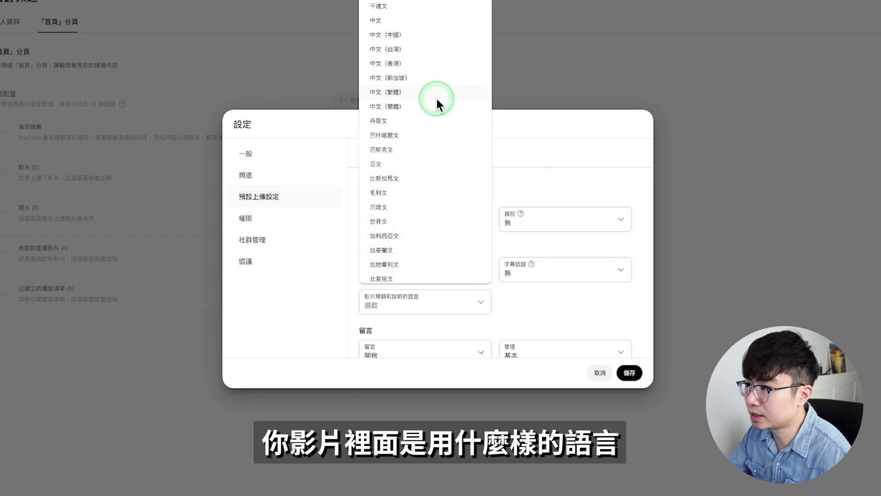
pyautogui.click(415, 92)
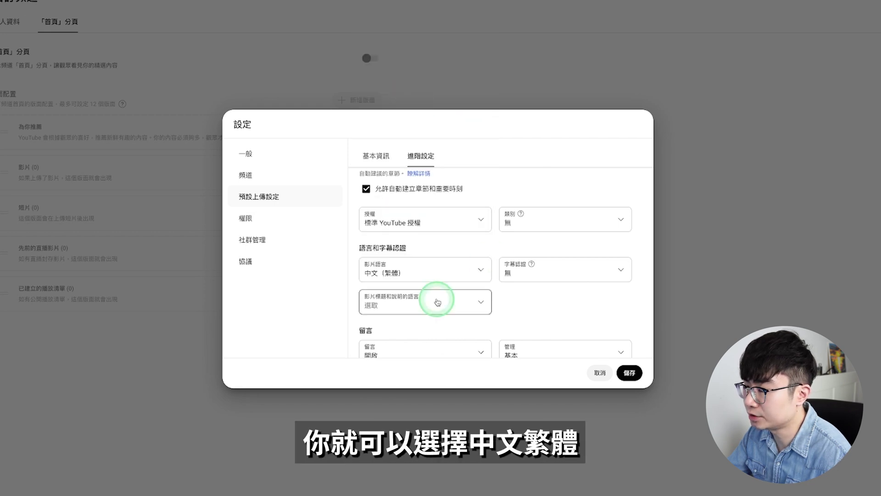
pyautogui.click(547, 279)
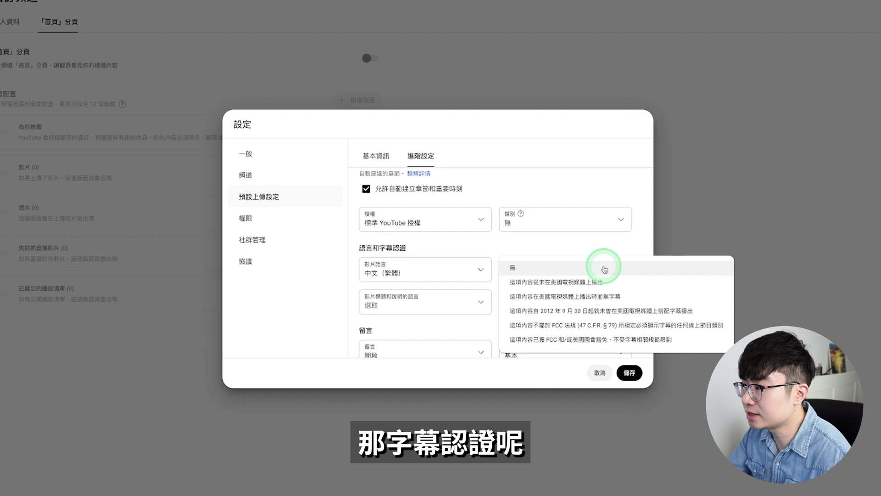
pyautogui.click(548, 271)
pyautogui.scroll(-1, 466, 262)
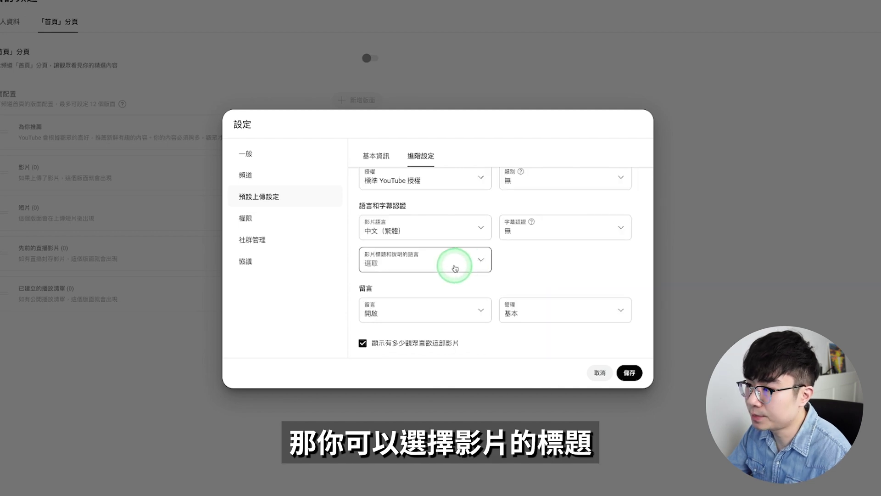
# - Set the default title and description language to 中文（繁體） and the comment moderation level to 嚴格
pyautogui.click(472, 263)
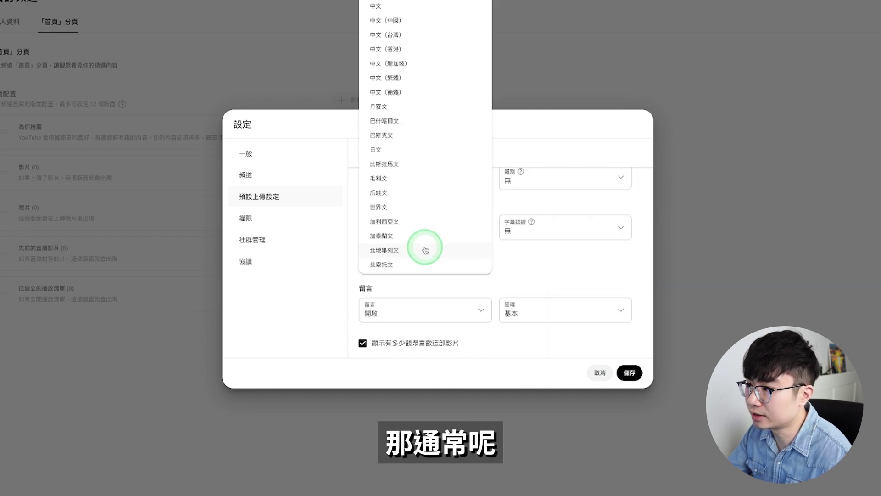
pyautogui.click(441, 80)
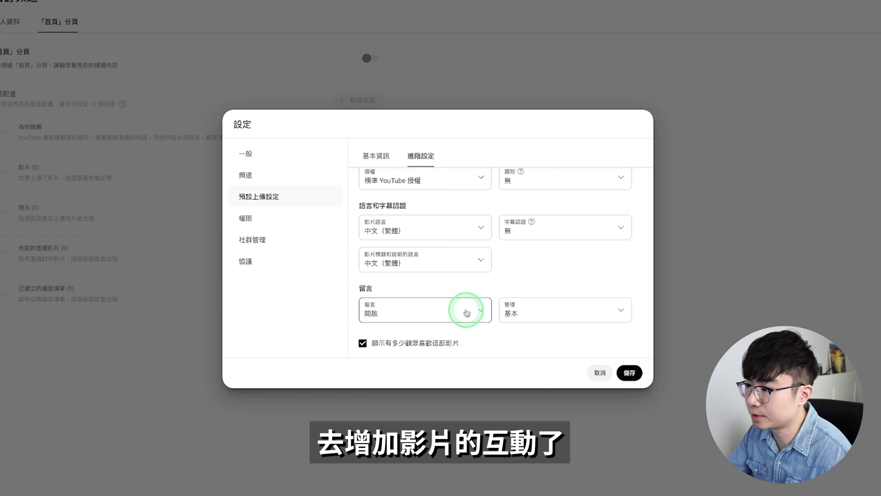
pyautogui.click(566, 316)
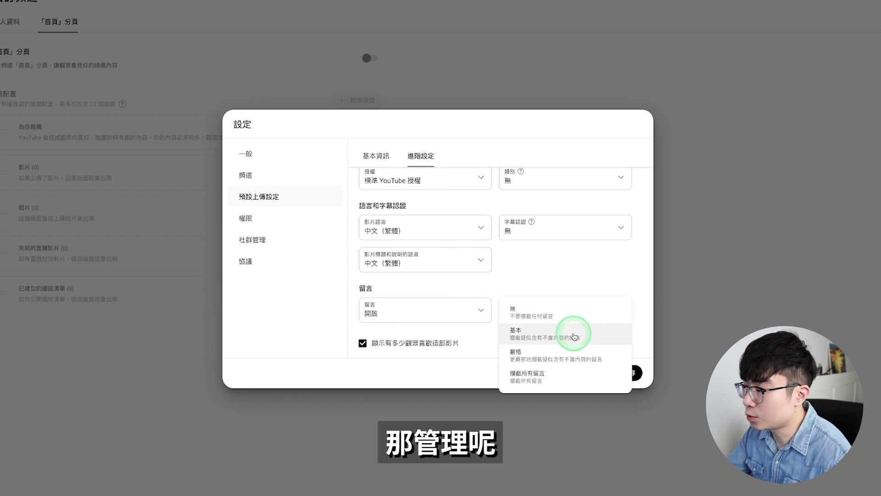
pyautogui.click(625, 358)
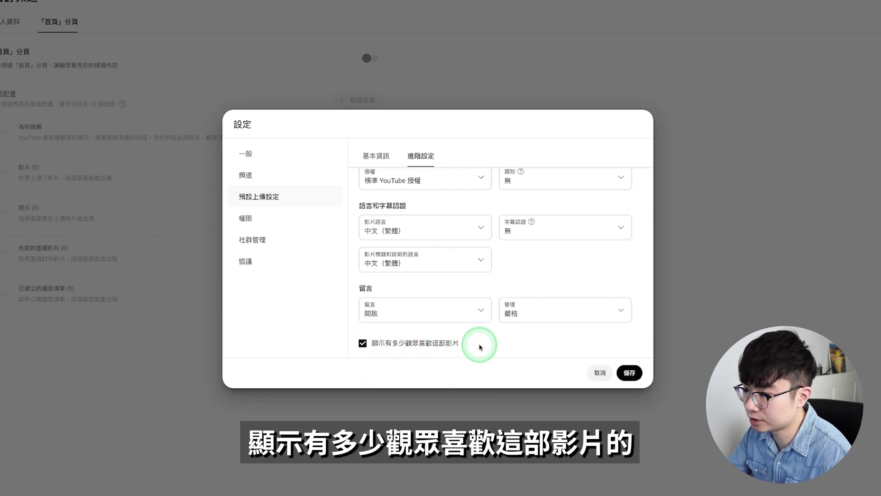
# - Examine the access roles offered when inviting someone to the channel, dismiss the invitation, and save the settings
pyautogui.click(334, 220)
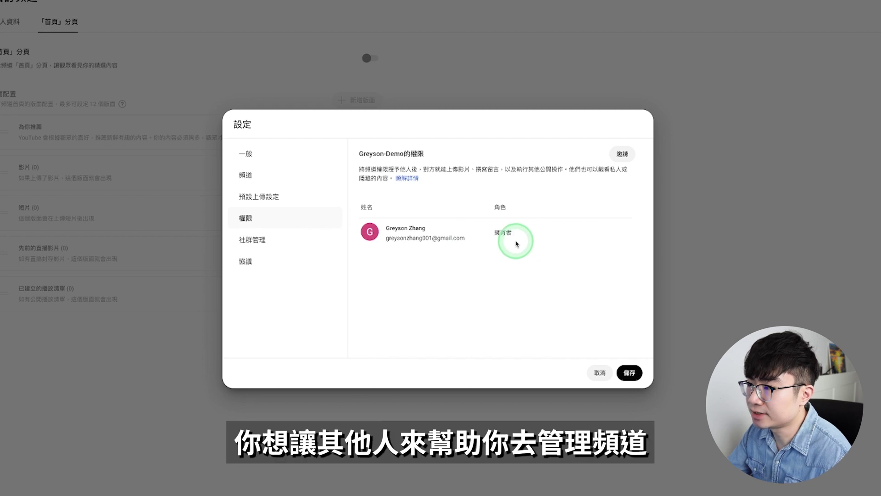
pyautogui.click(629, 156)
pyautogui.click(565, 171)
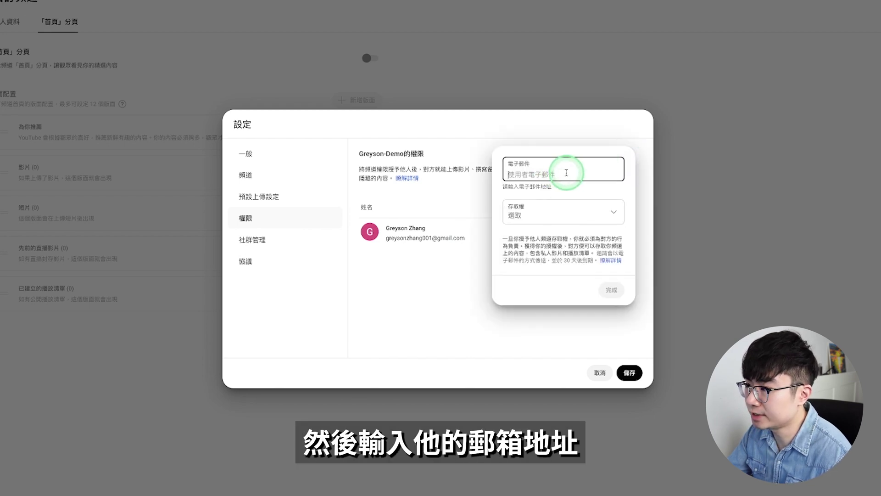
pyautogui.click(590, 209)
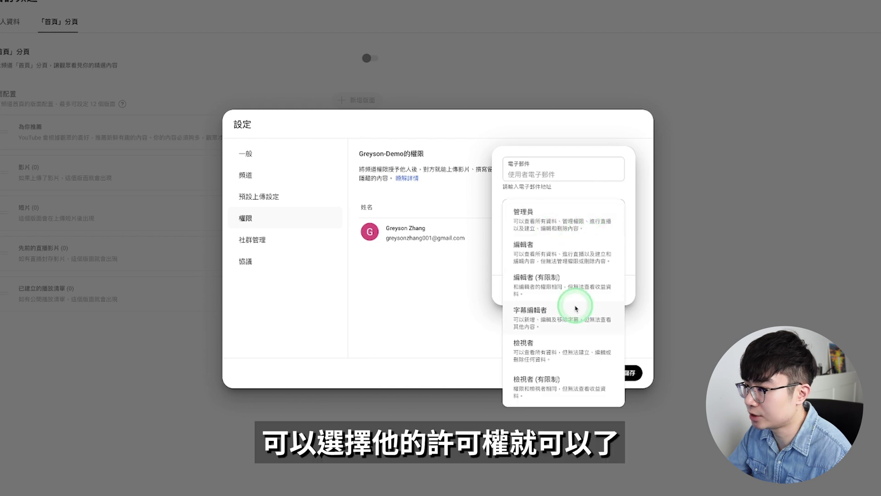
pyautogui.click(454, 314)
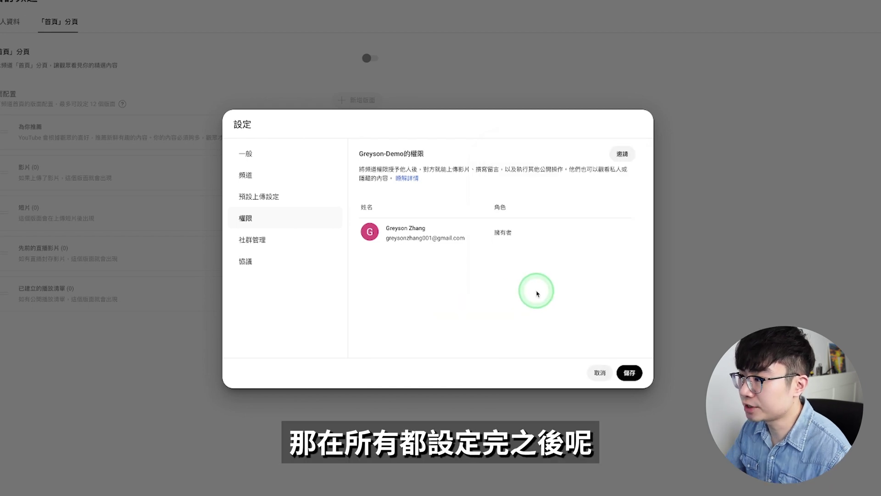
pyautogui.click(629, 372)
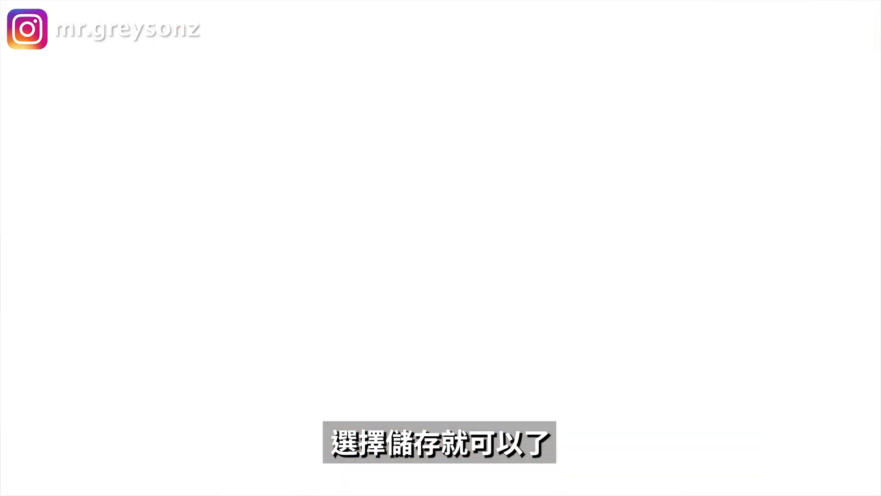